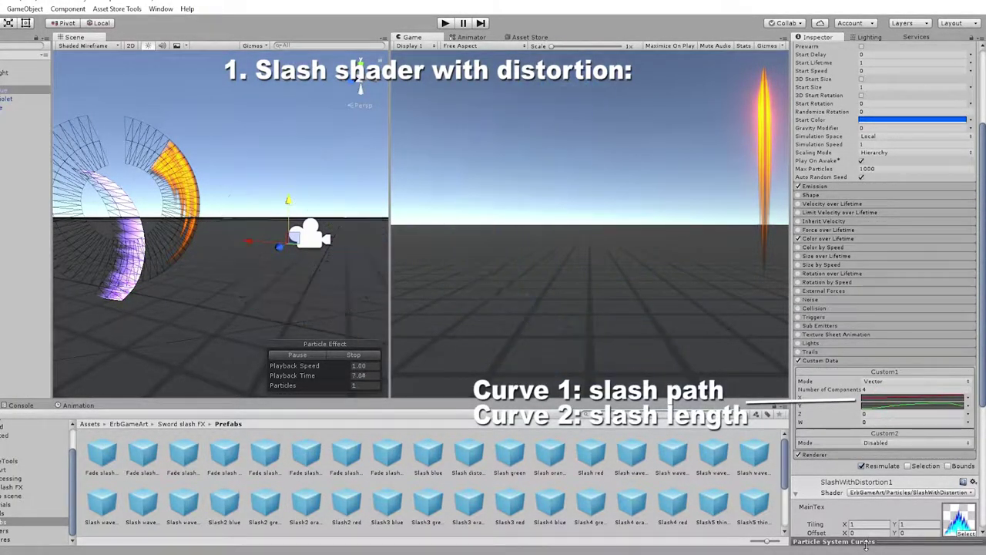
- Open the Custom1 curves, pause the distortion slash, and isolate the red slash-path curve
{"action": "left_click", "coordinate": [879, 404]}
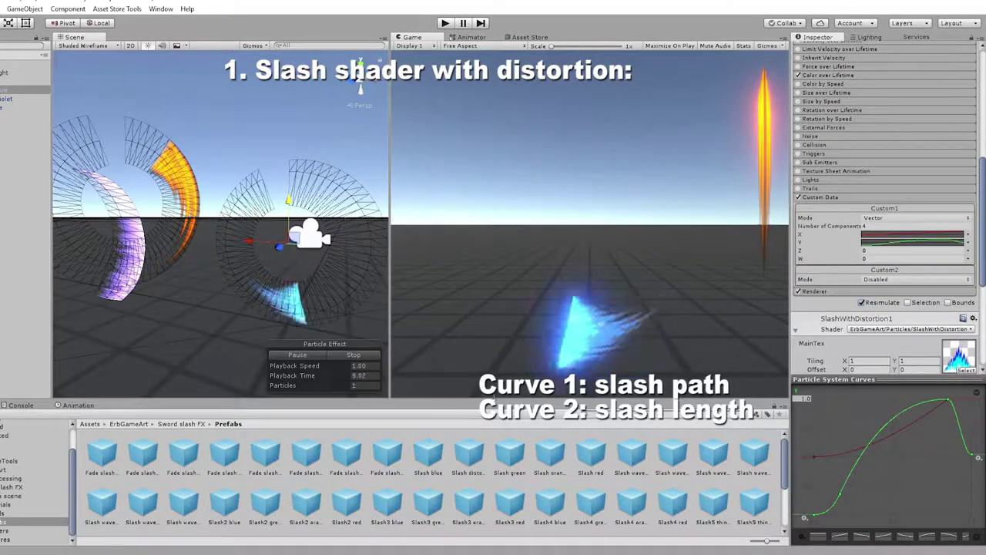
{"action": "left_click", "coordinate": [316, 355]}
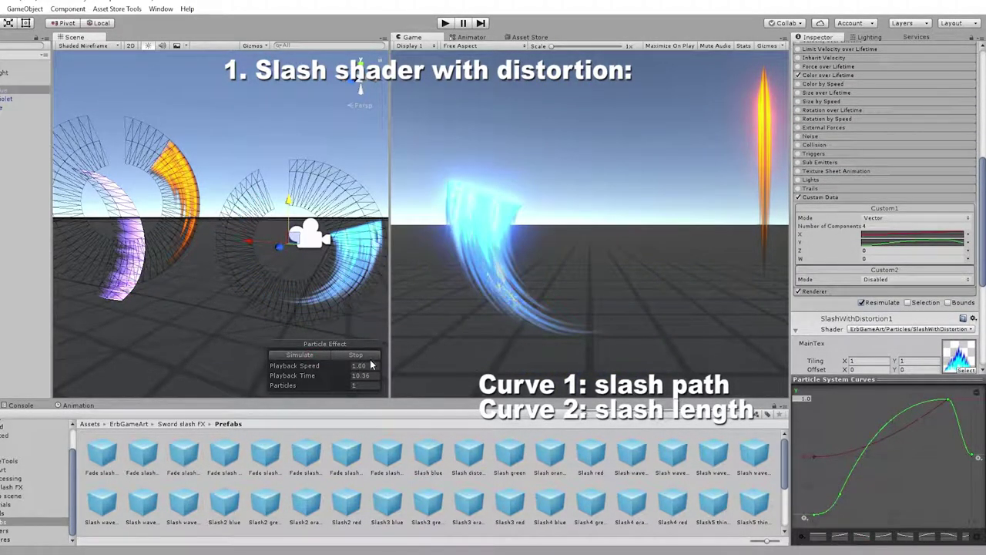
{"action": "left_click", "coordinate": [931, 412]}
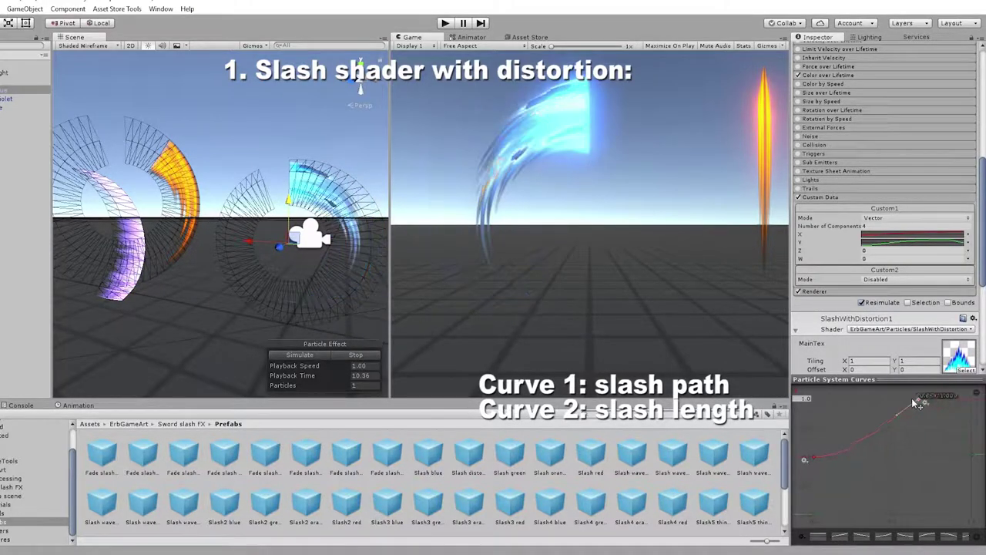
- Move the slash-path curve's upper key, test a flat top, then replay the slash
{"action": "left_click_drag", "start_coordinate": [948, 403], "coordinate": [968, 398]}
{"action": "left_click", "coordinate": [819, 535]}
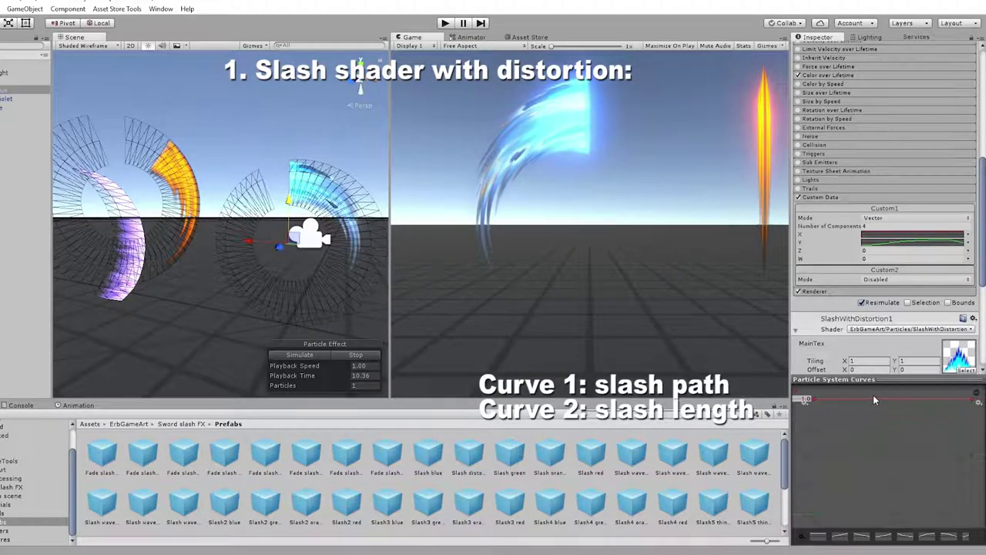
{"action": "left_click_drag", "start_coordinate": [871, 398], "coordinate": [873, 423]}
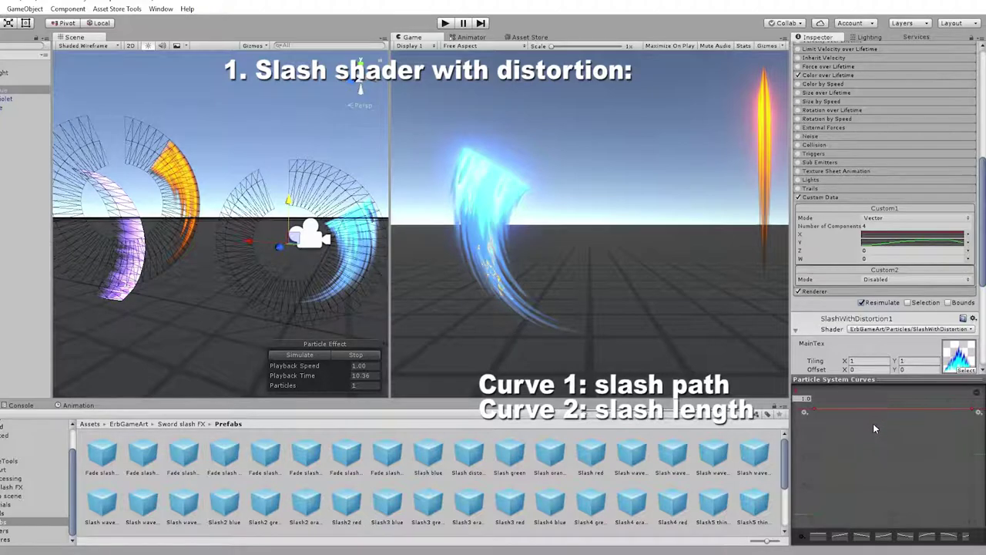
{"action": "left_click", "coordinate": [327, 355]}
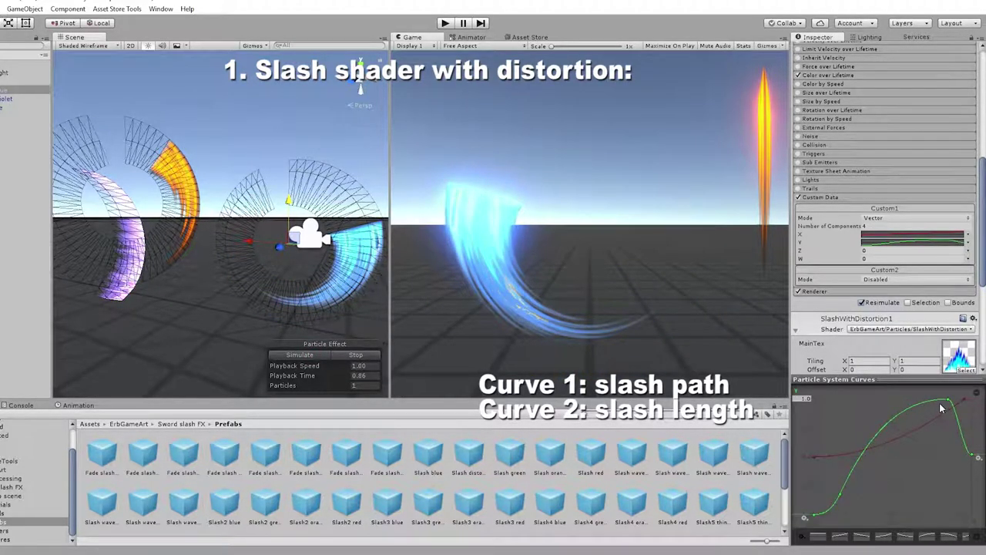
- Reshape the slash-length curve, delete its middle keyframe, and replay the slash
{"action": "mouse_move", "coordinate": [842, 498]}
{"action": "left_mouse_down"}
{"action": "mouse_move", "coordinate": [923, 458]}
{"action": "mouse_move", "coordinate": [944, 468]}
{"action": "left_mouse_up"}
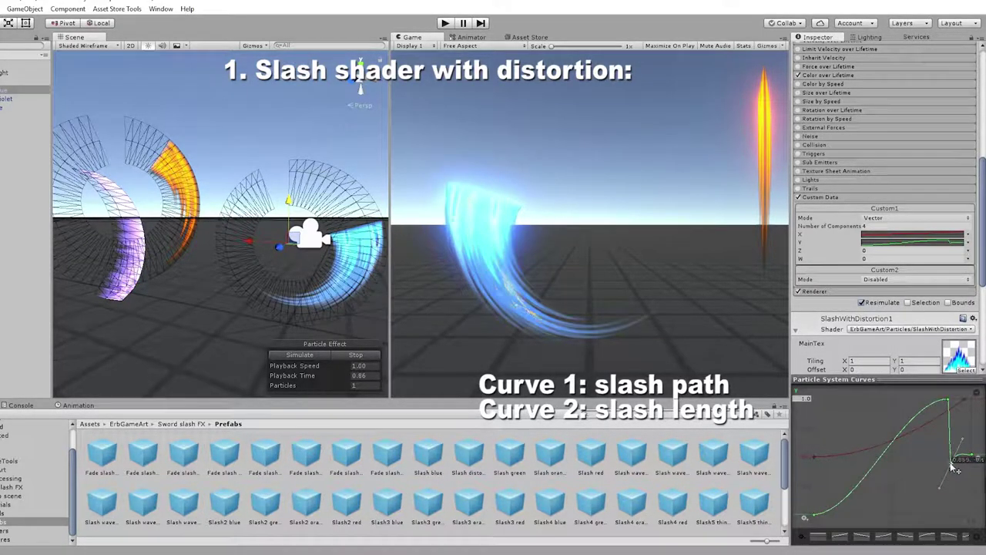
{"action": "key", "text": "Delete"}
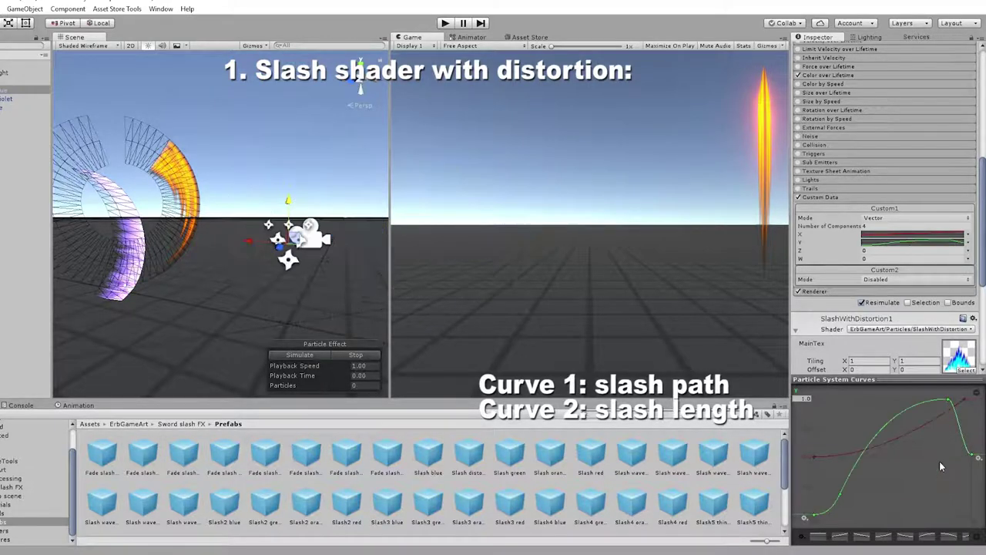
{"action": "left_click", "coordinate": [308, 355]}
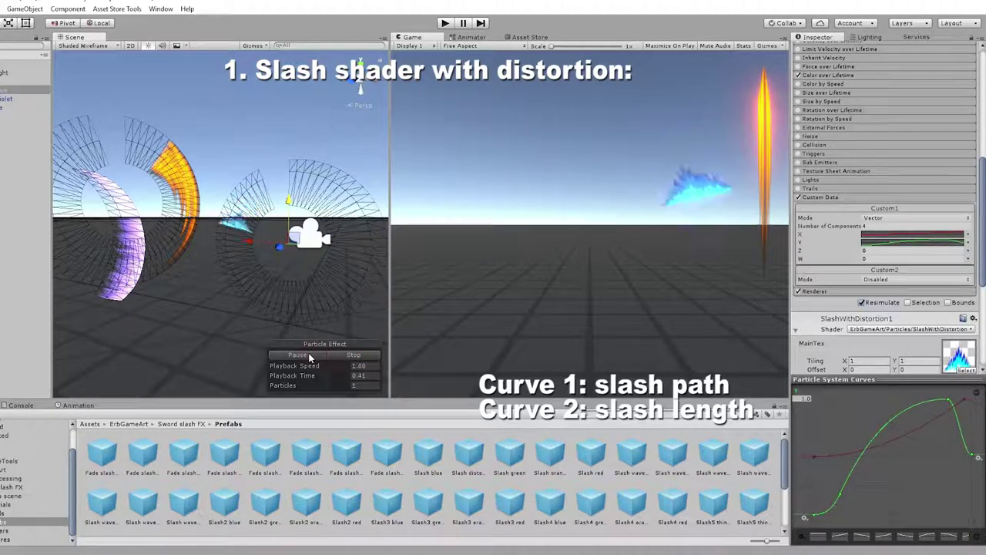
{"action": "left_click", "coordinate": [358, 375]}
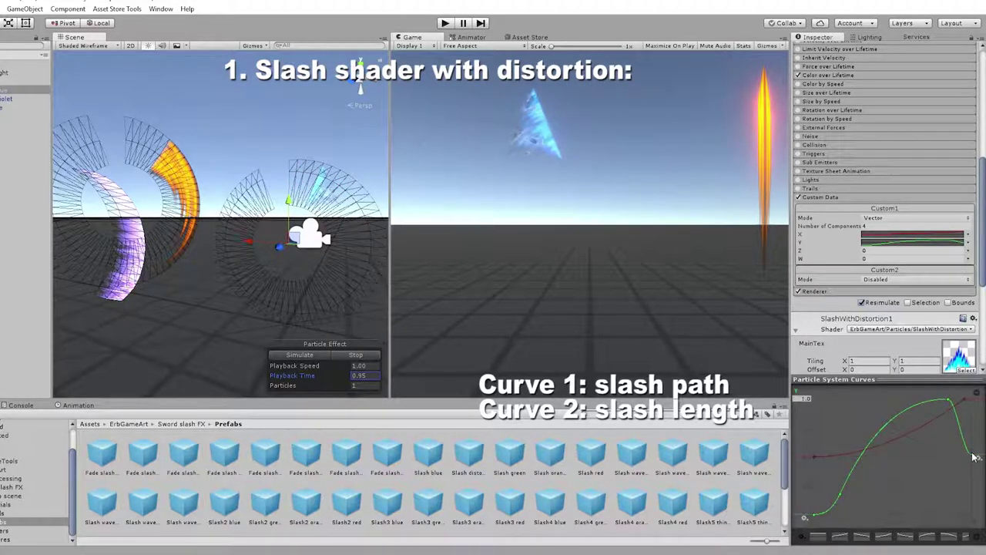
- Raise the slash-length curve's end key to near 1.0, restart the preview, then pause it
{"action": "left_click_drag", "start_coordinate": [977, 455], "coordinate": [971, 400]}
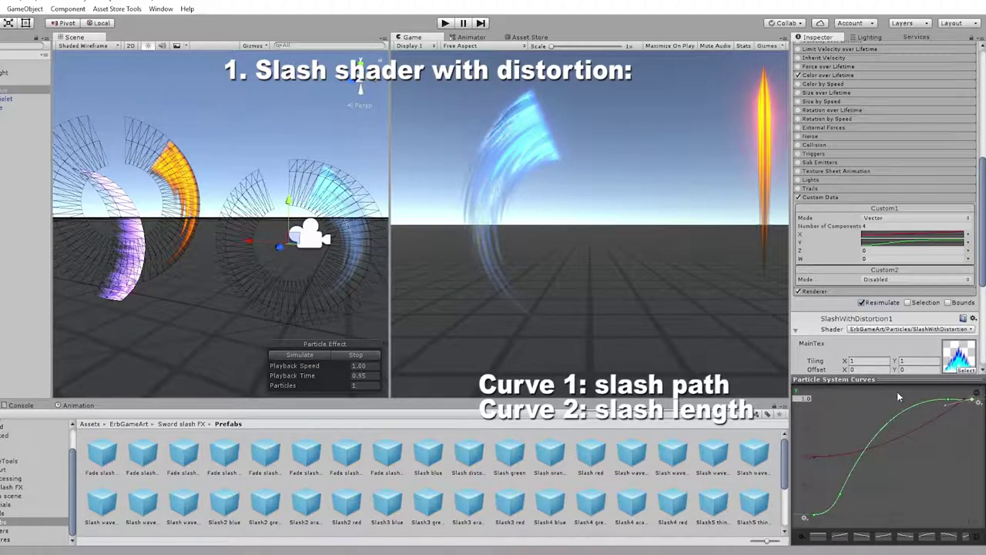
{"action": "left_click", "coordinate": [367, 354]}
{"action": "left_click", "coordinate": [319, 352]}
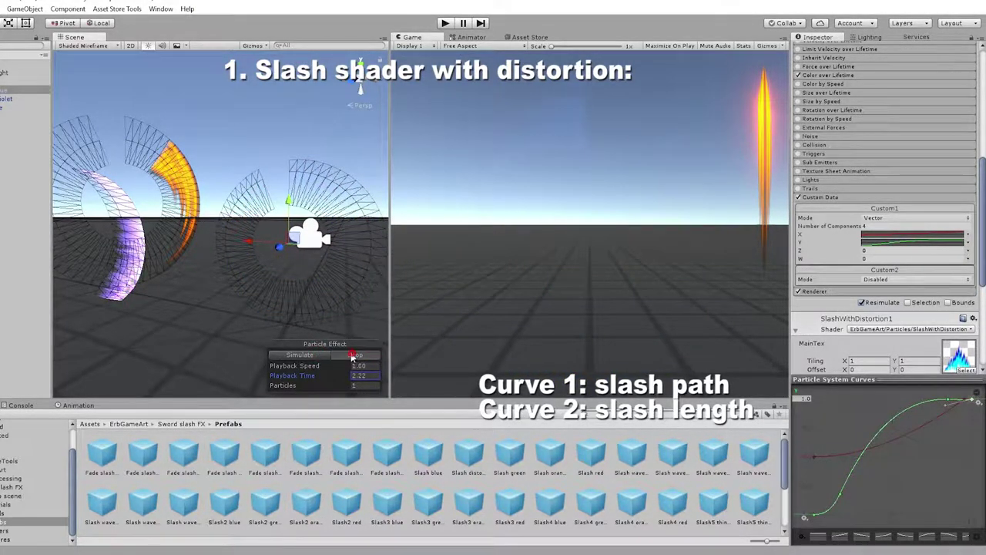
{"action": "left_click", "coordinate": [312, 354]}
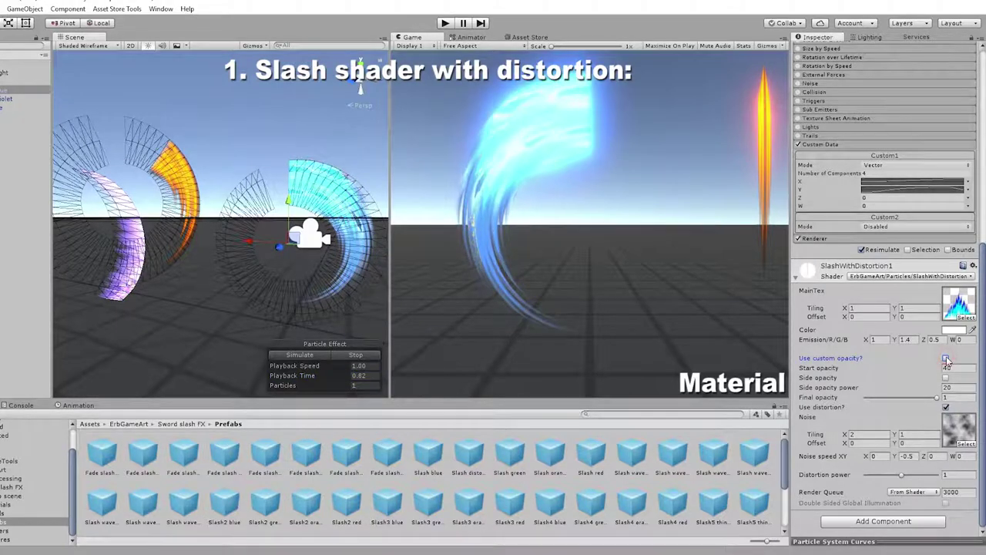
- Scrub the slash material's Start opacity to 40 and Side opacity power to 20
{"action": "left_click", "coordinate": [944, 368]}
{"action": "left_click_drag", "start_coordinate": [943, 367], "coordinate": [913, 371]}
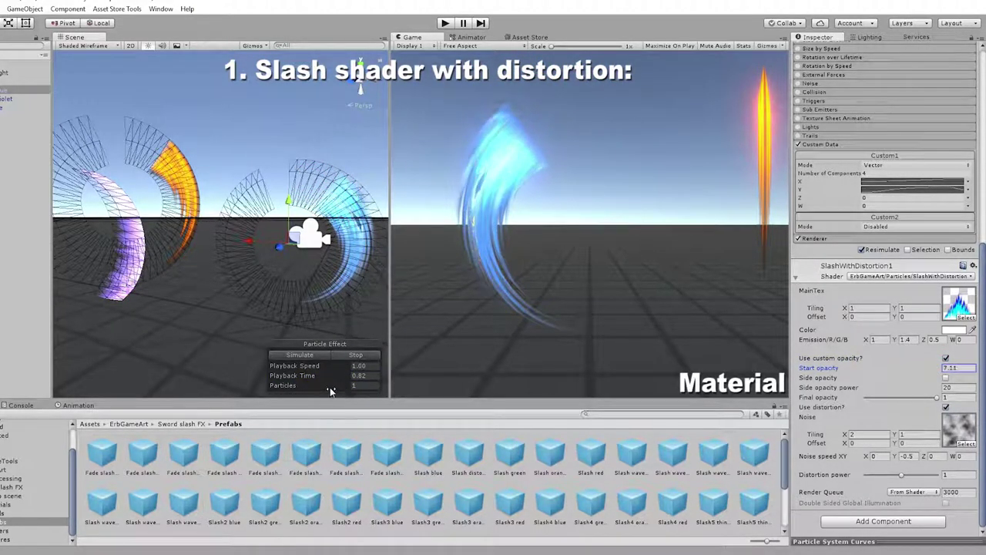
{"action": "left_click_drag", "start_coordinate": [281, 393], "coordinate": [98, 379]}
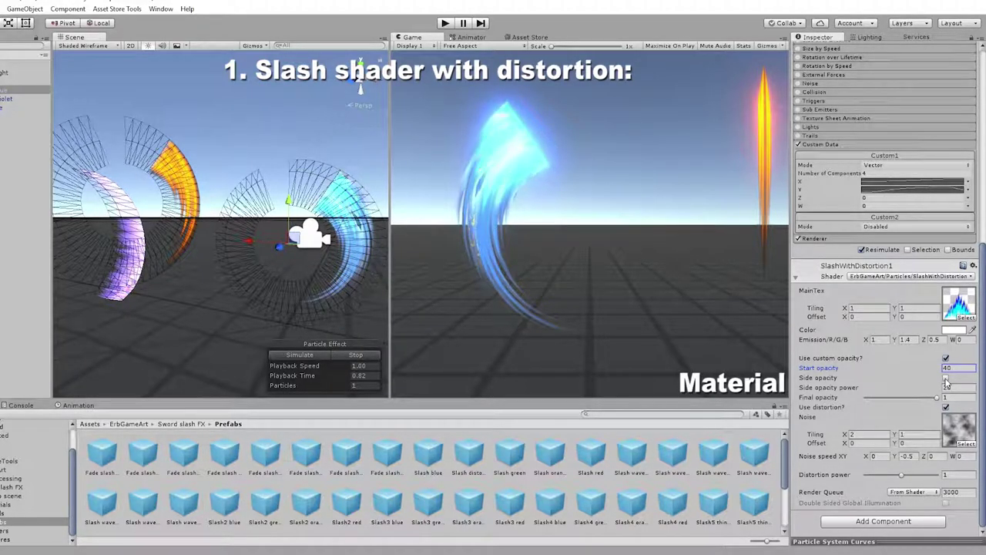
{"action": "left_click_drag", "start_coordinate": [943, 390], "coordinate": [884, 393]}
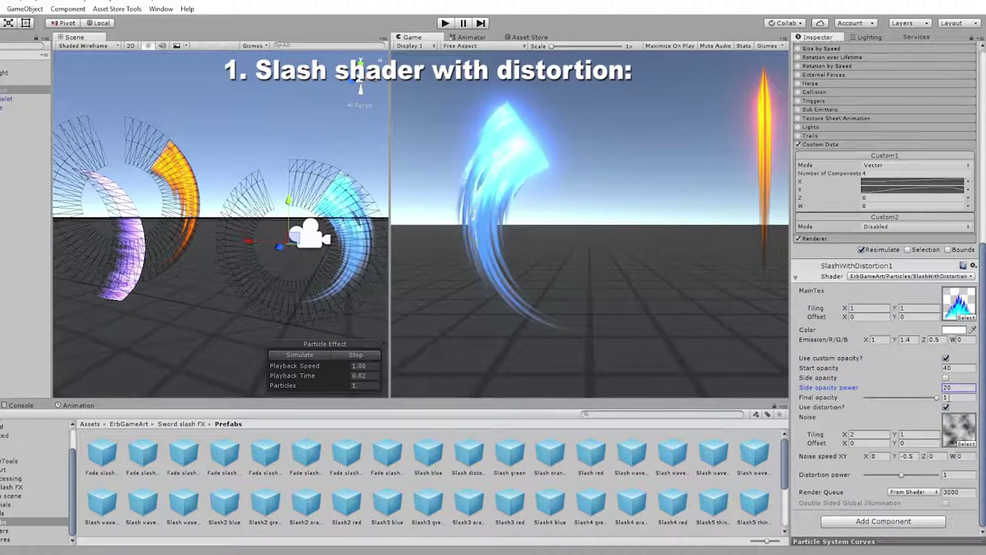
{"action": "left_click", "coordinate": [937, 399]}
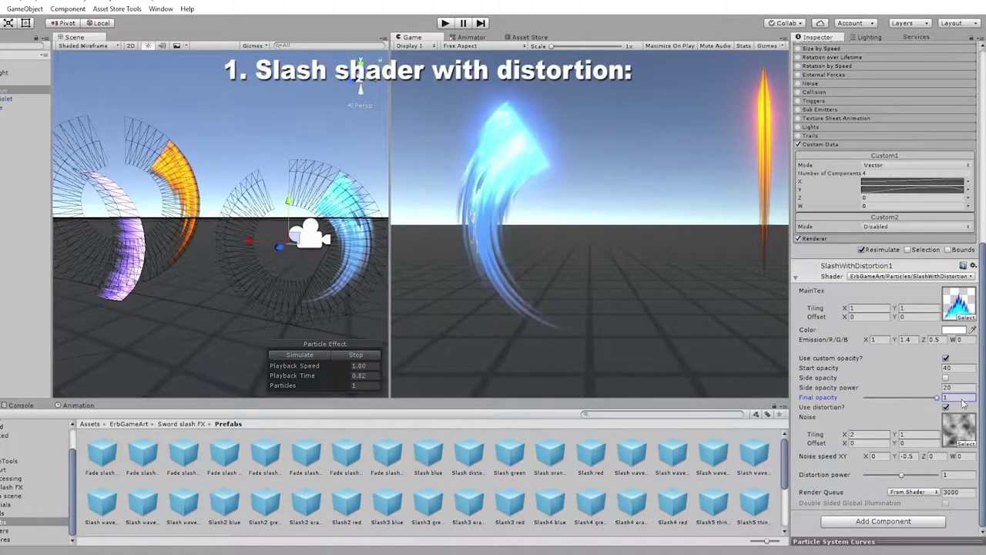
- Compare distortion off and on, set noise speed Y to -0.5, edit noise speed X, and set Distortion power 1
{"action": "left_click", "coordinate": [946, 408]}
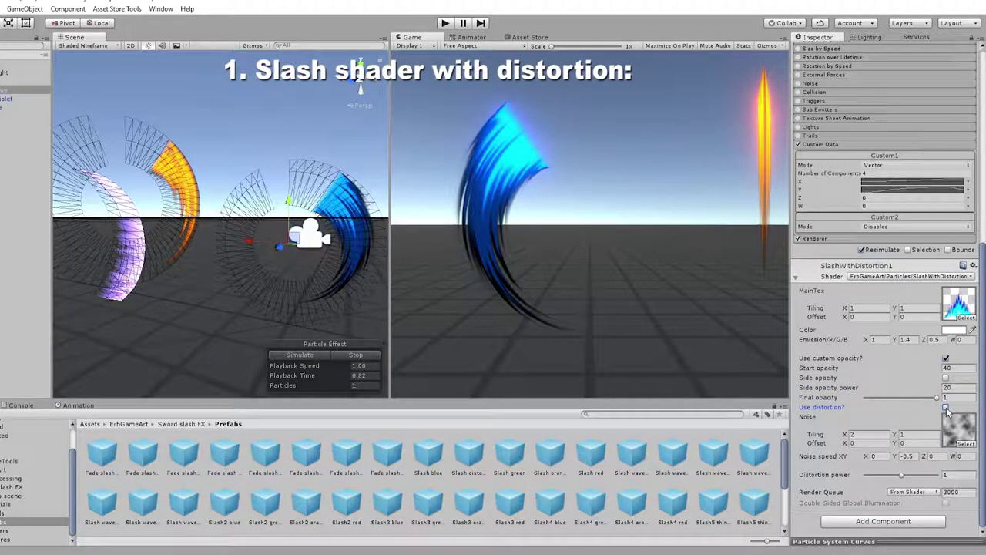
{"action": "left_click", "coordinate": [947, 407]}
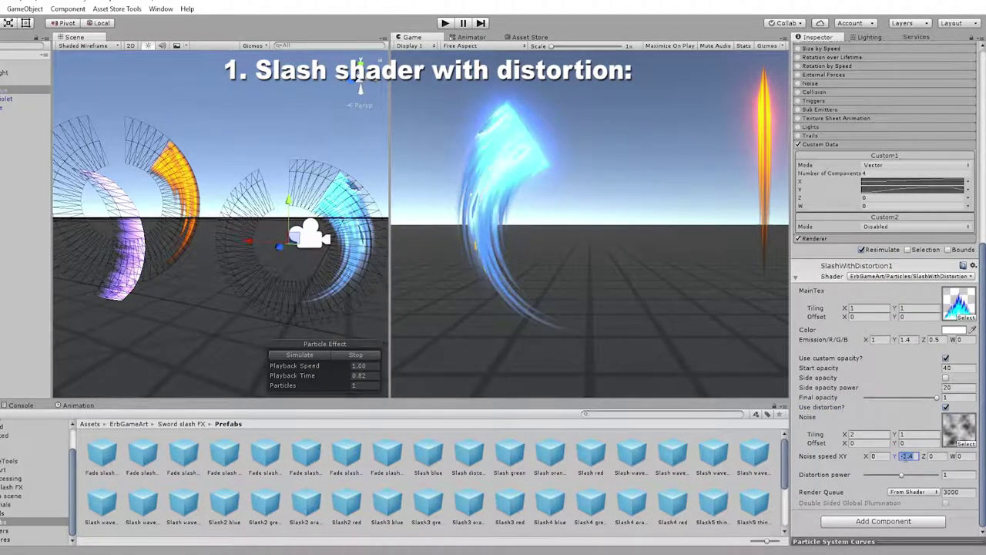
{"action": "left_click", "coordinate": [904, 458]}
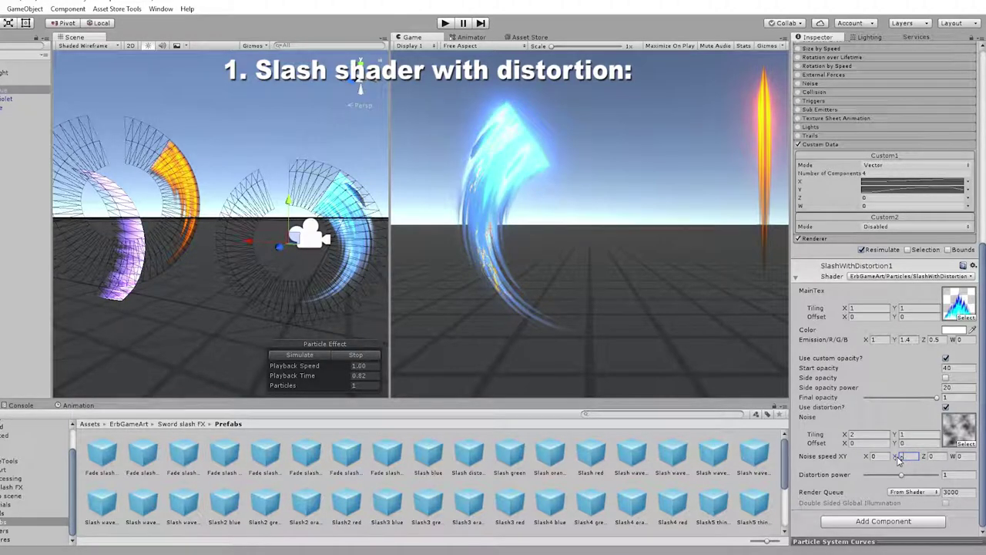
{"action": "type", "text": "-0.5"}
{"action": "key", "text": "Return"}
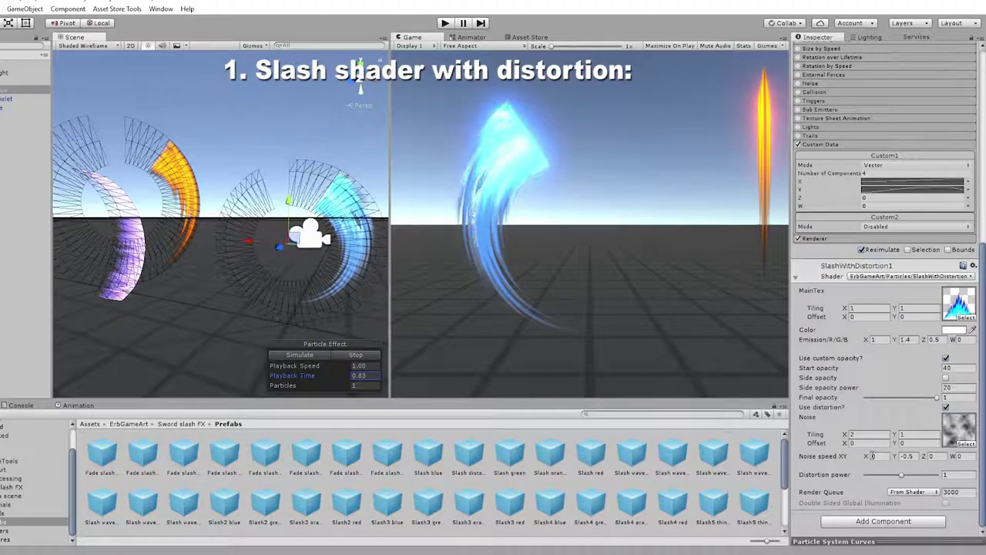
{"action": "left_click", "coordinate": [867, 457]}
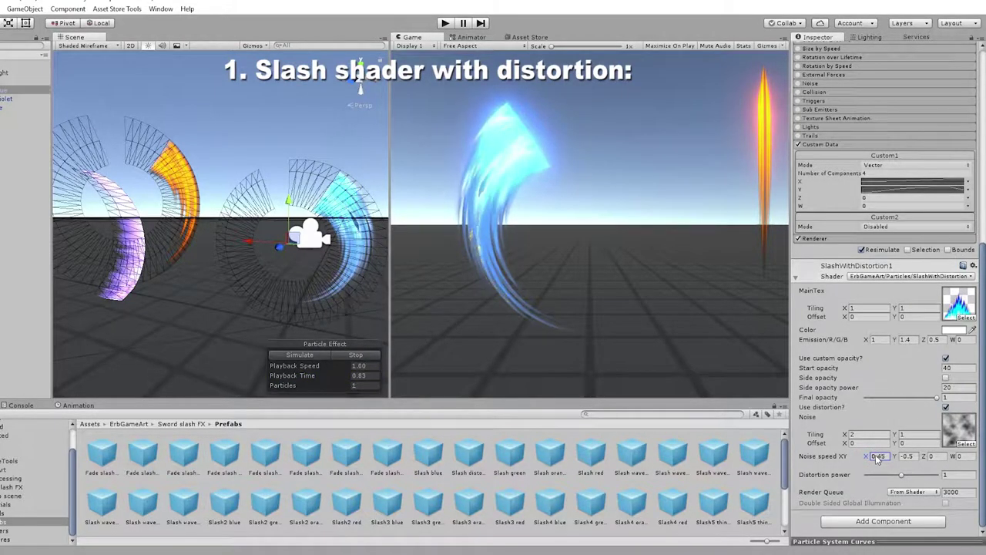
{"action": "type", "text": "0."}
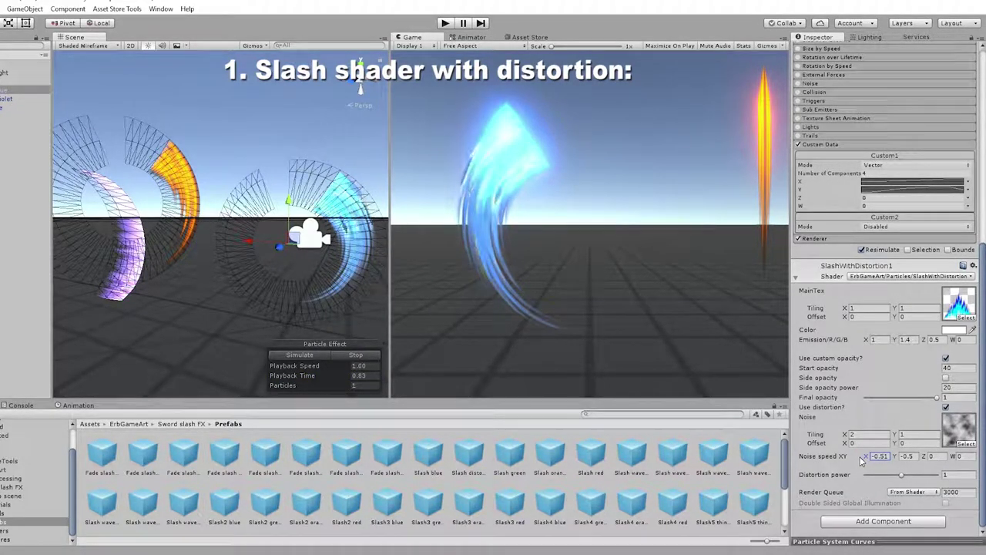
{"action": "left_click", "coordinate": [890, 456]}
{"action": "type", "text": "0"}
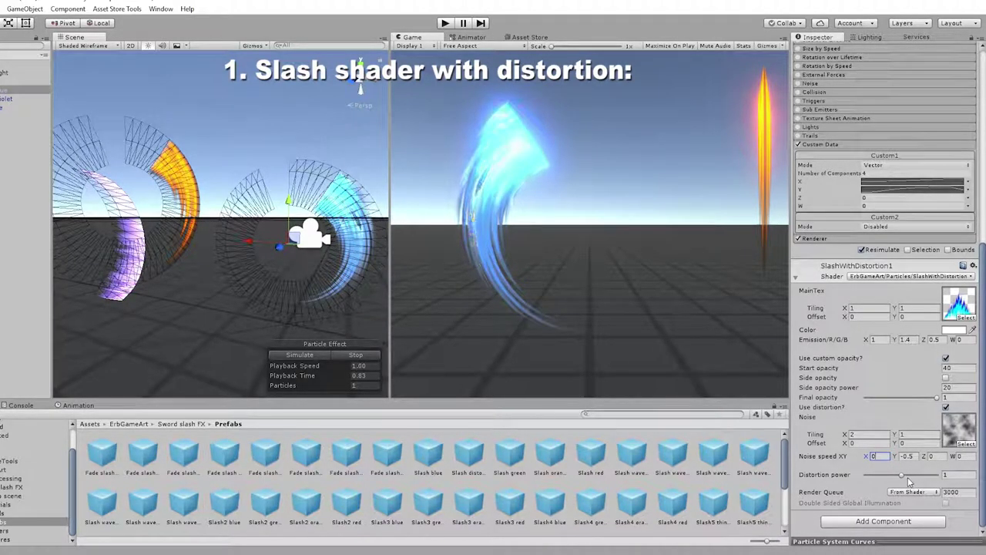
{"action": "mouse_move", "coordinate": [904, 476]}
{"action": "left_mouse_down"}
{"action": "mouse_move", "coordinate": [864, 478]}
{"action": "mouse_move", "coordinate": [954, 476]}
{"action": "left_mouse_up"}
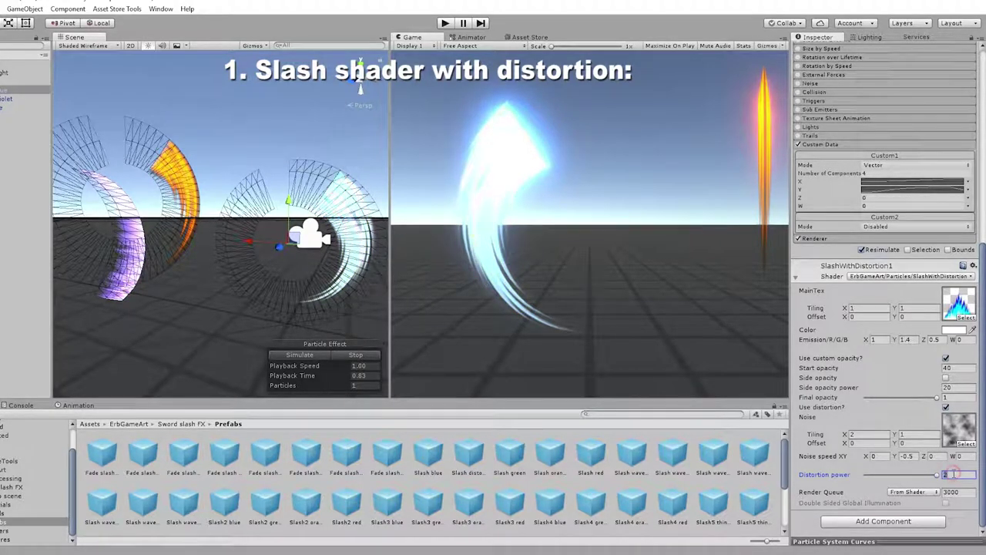
{"action": "type", "text": "1"}
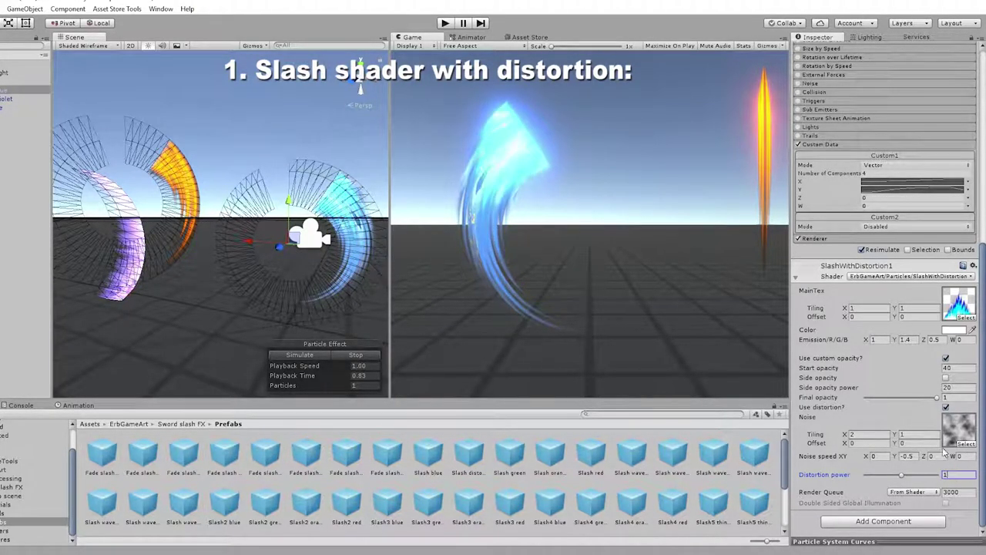
- Try Noise18, Noise1, Noise35 and other textures as the distortion noise, landing on Noise20
{"action": "left_click", "coordinate": [965, 444]}
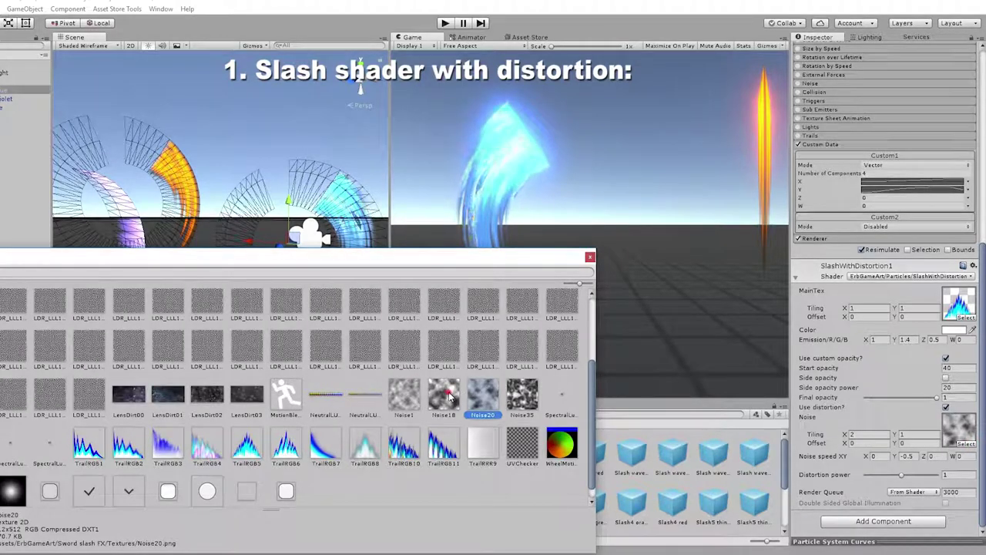
{"action": "left_click", "coordinate": [451, 397]}
{"action": "left_click", "coordinate": [416, 399]}
{"action": "left_click", "coordinate": [512, 400]}
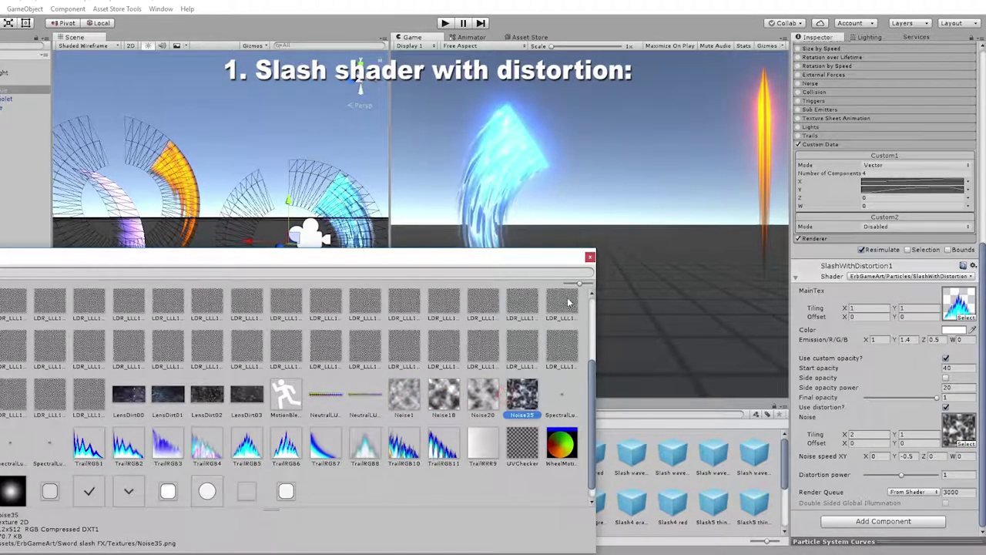
{"action": "left_click", "coordinate": [449, 396]}
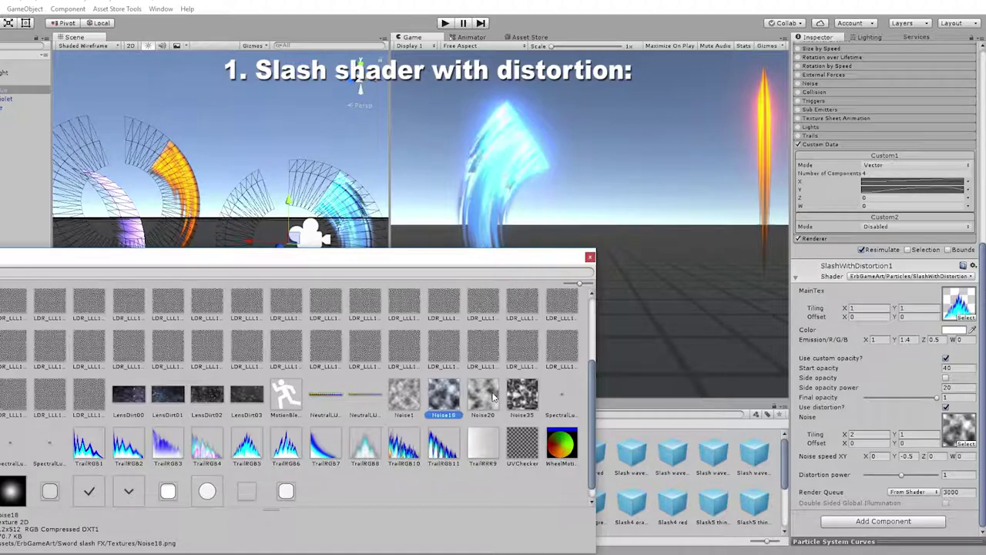
{"action": "left_click", "coordinate": [493, 396]}
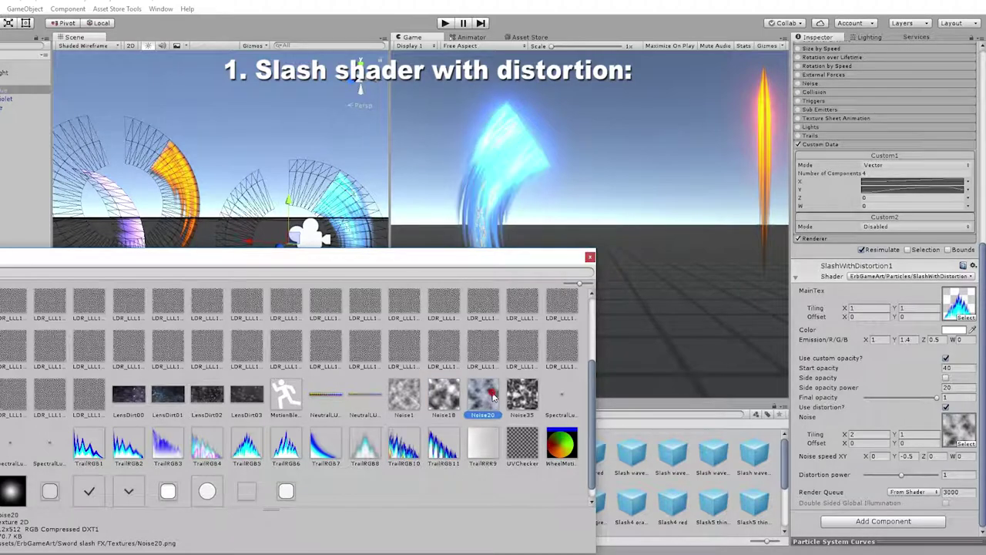
- Close the texture picker keeping Noise20, and select the Noise Tiling X value (tiling 2 by 1)
{"action": "left_click", "coordinate": [590, 257]}
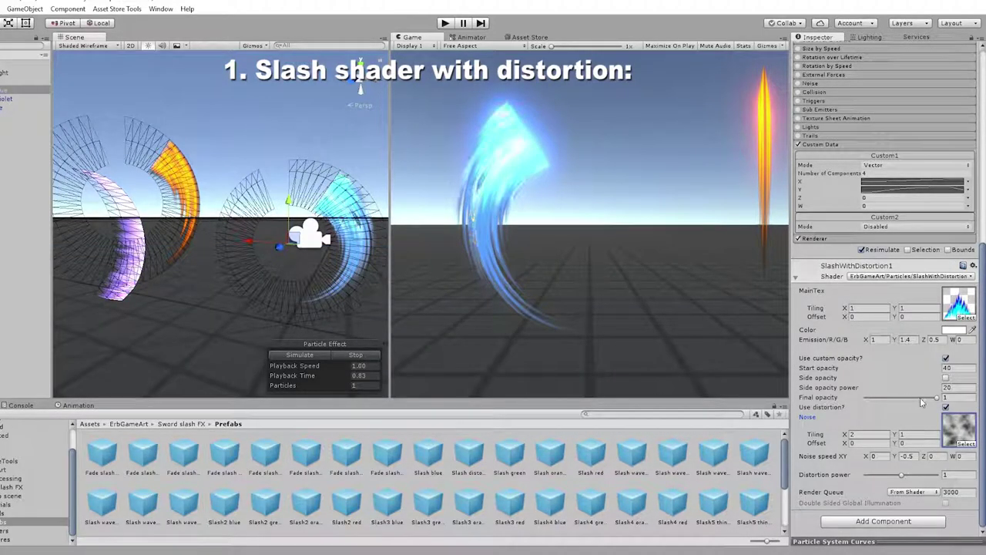
{"action": "left_click", "coordinate": [869, 436]}
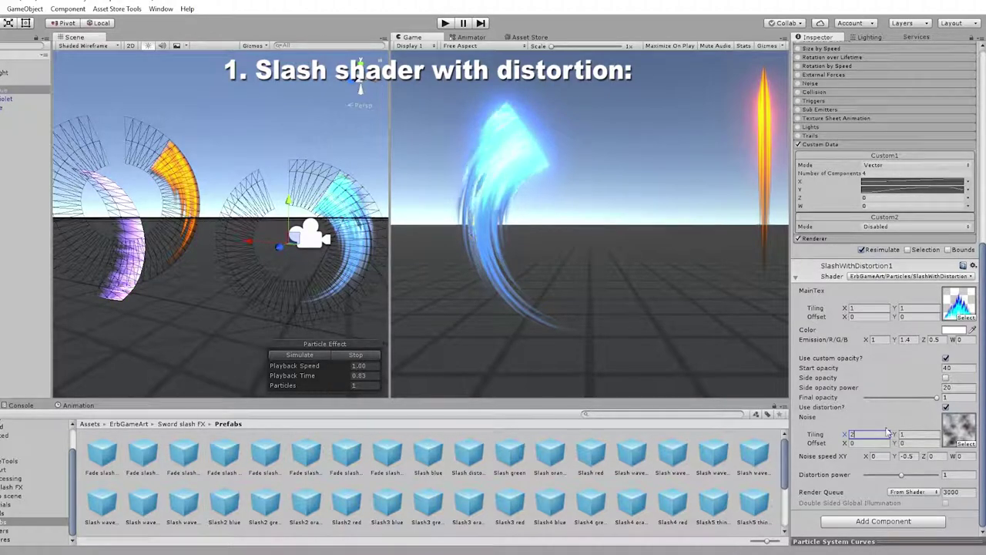
- Switch off distortion and enter trial emission values, including the Z channel, replaying the slash
{"action": "left_click", "coordinate": [945, 407]}
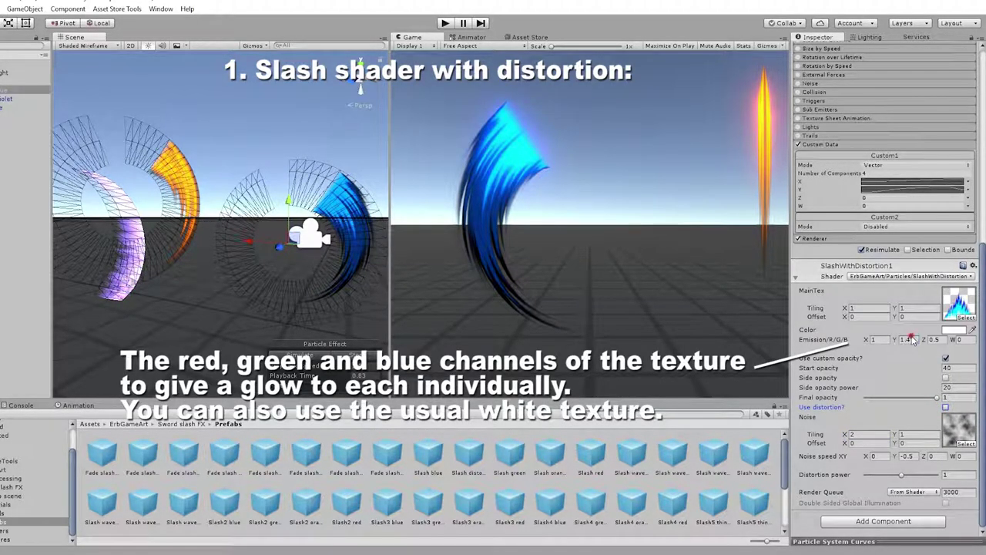
{"action": "type", "text": "0"}
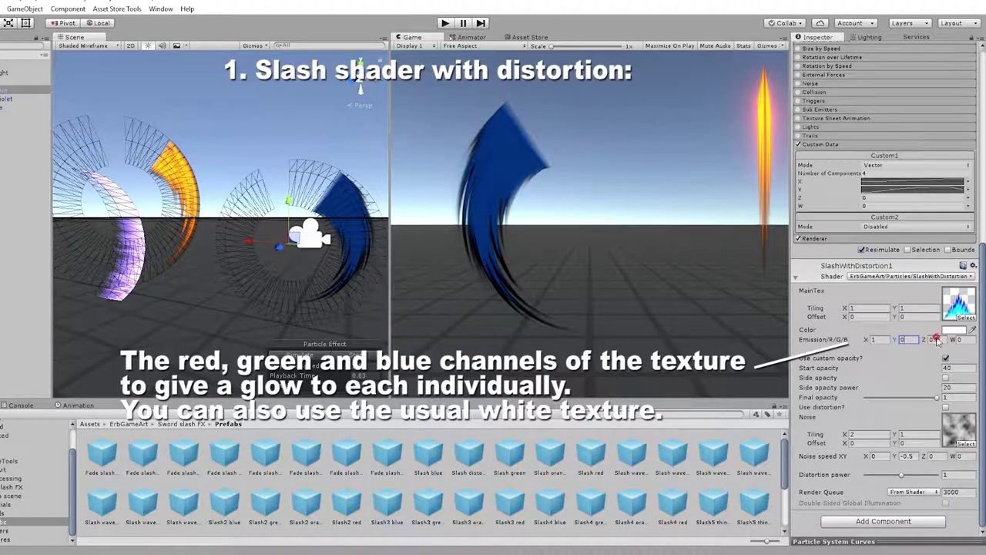
{"action": "left_click", "coordinate": [933, 340]}
{"action": "type", "text": "0"}
{"action": "type", "text": "1"}
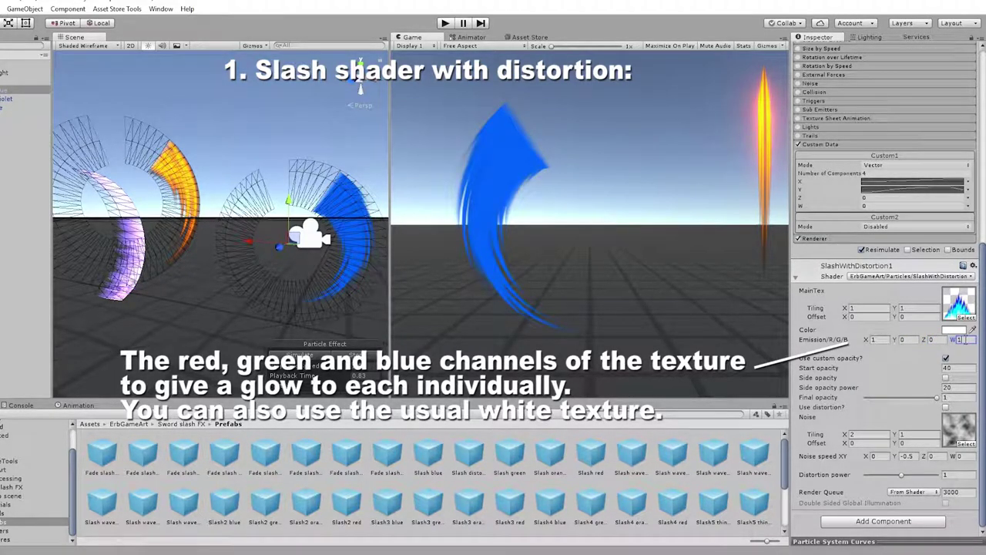
{"action": "type", "text": "0.5"}
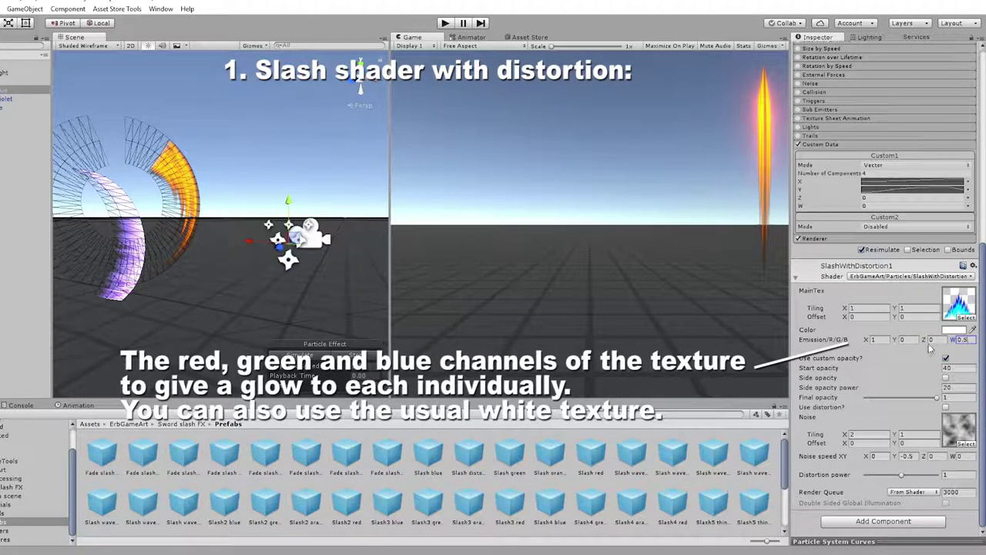
{"action": "left_click", "coordinate": [318, 355]}
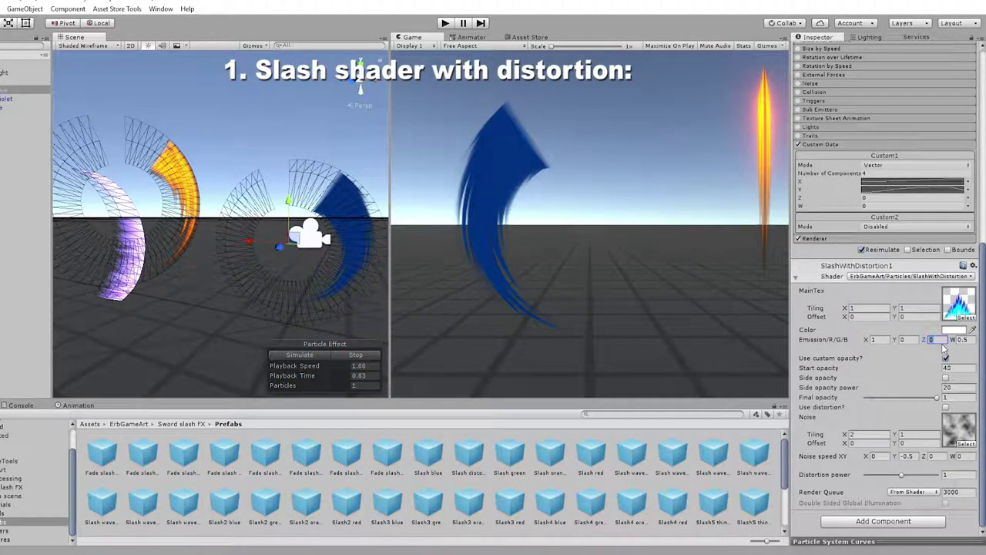
{"action": "type", "text": "1"}
- Try emission Y 1, Z -1 and W 1 on the blue slash
{"action": "left_click", "coordinate": [907, 339]}
{"action": "type", "text": "1"}
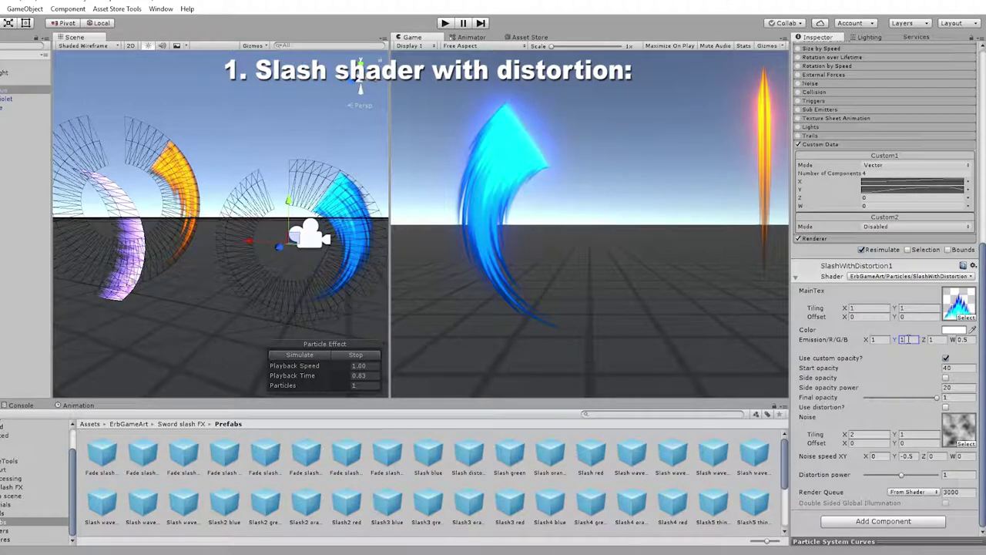
{"action": "left_click_drag", "start_coordinate": [927, 339], "coordinate": [894, 346]}
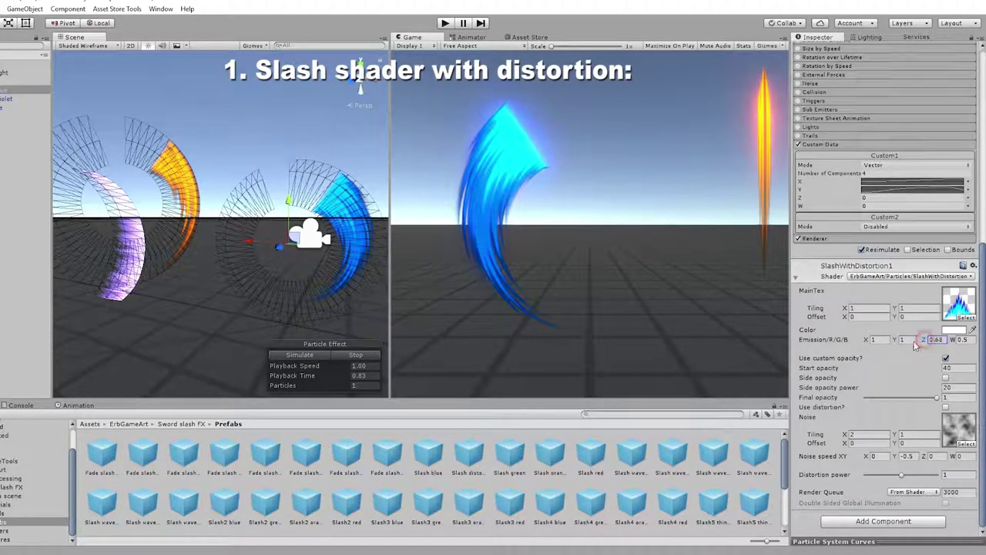
{"action": "left_click", "coordinate": [930, 340]}
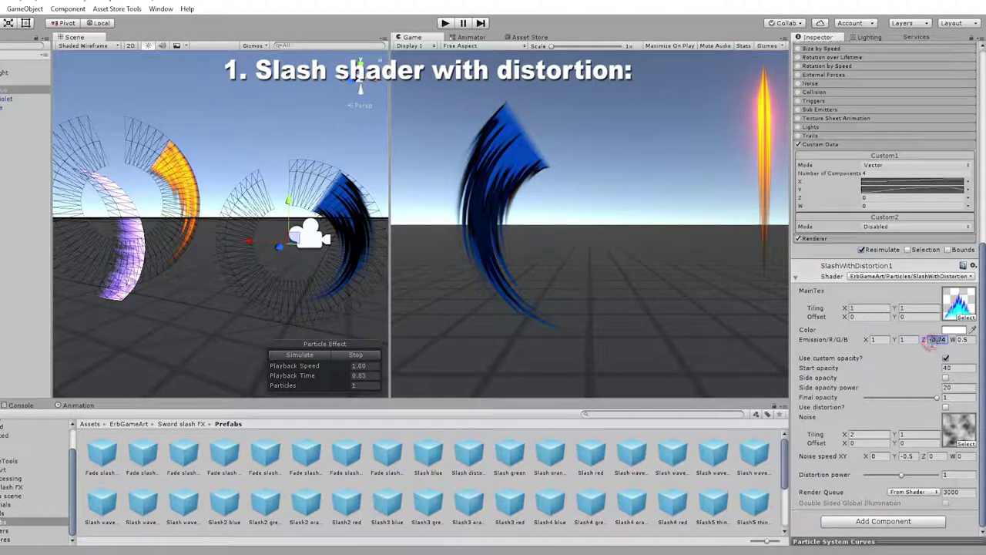
{"action": "type", "text": "-1"}
{"action": "key", "text": "Tab"}
{"action": "type", "text": "1"}
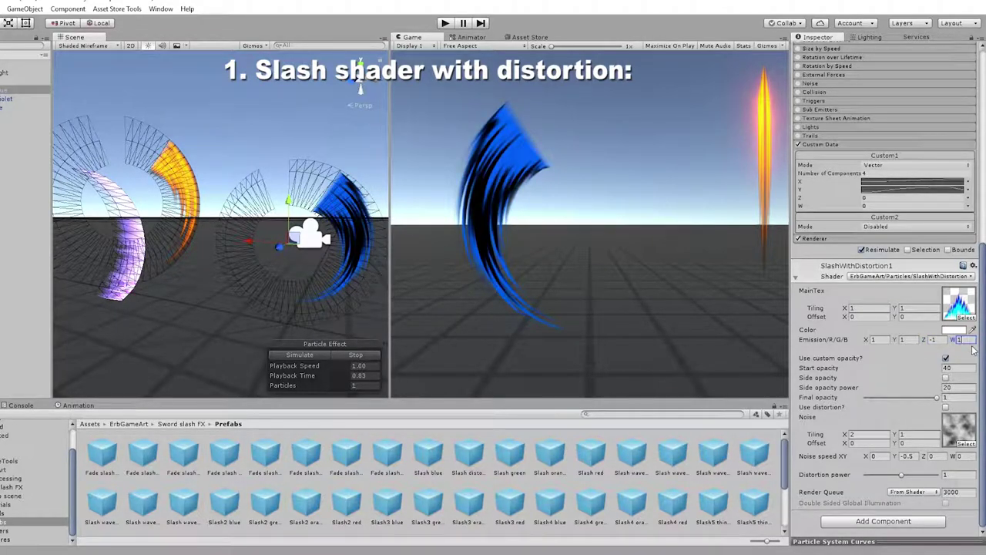
- Try emission Y 2 and X near 46, then restore 1, 1.4, 0.5, 0 with distortion back on
{"action": "left_click", "coordinate": [907, 339]}
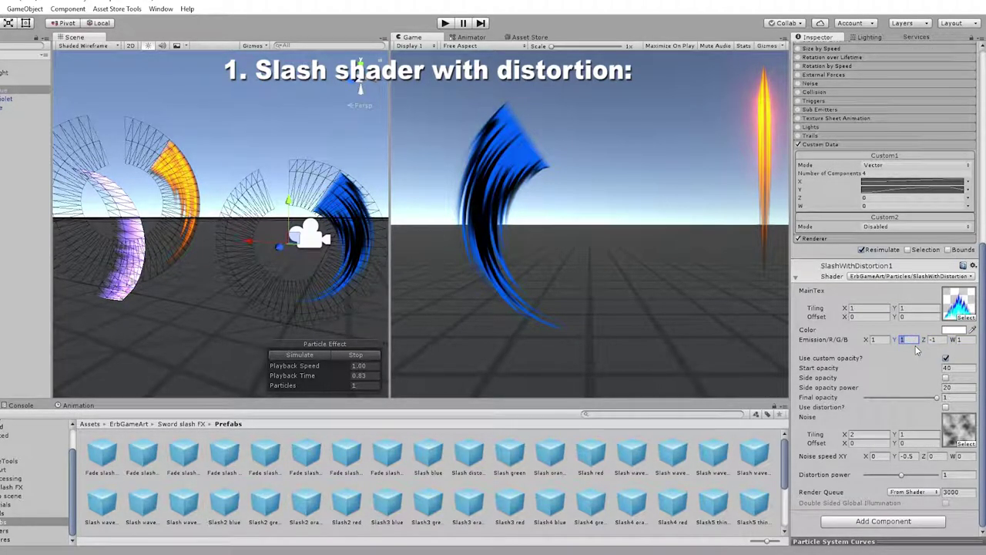
{"action": "type", "text": "2"}
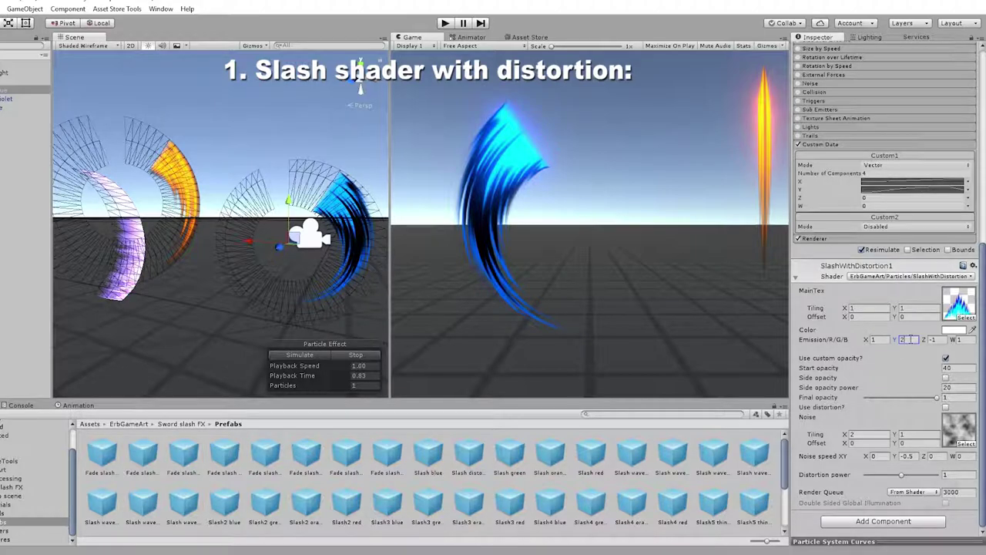
{"action": "left_click_drag", "start_coordinate": [868, 338], "coordinate": [873, 341]}
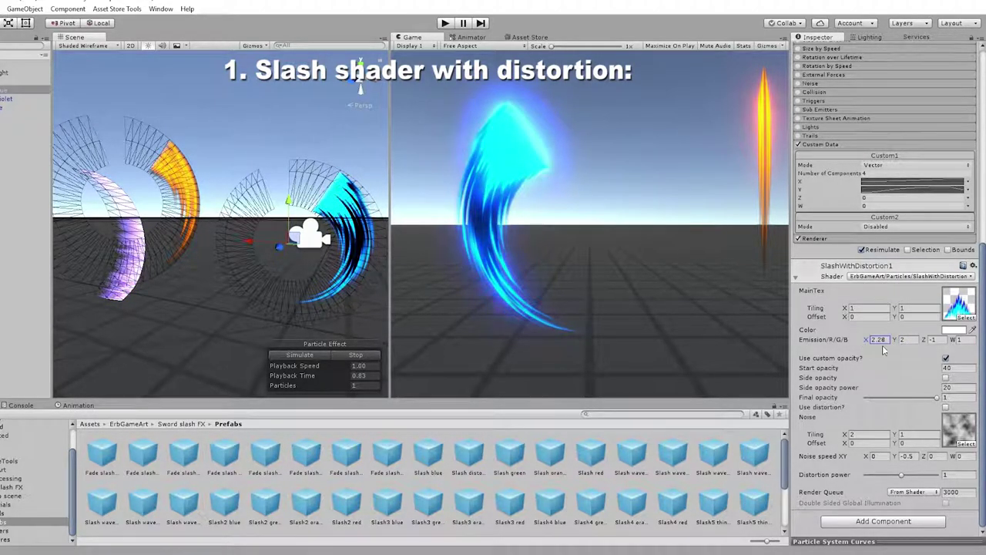
{"action": "type", "text": "1"}
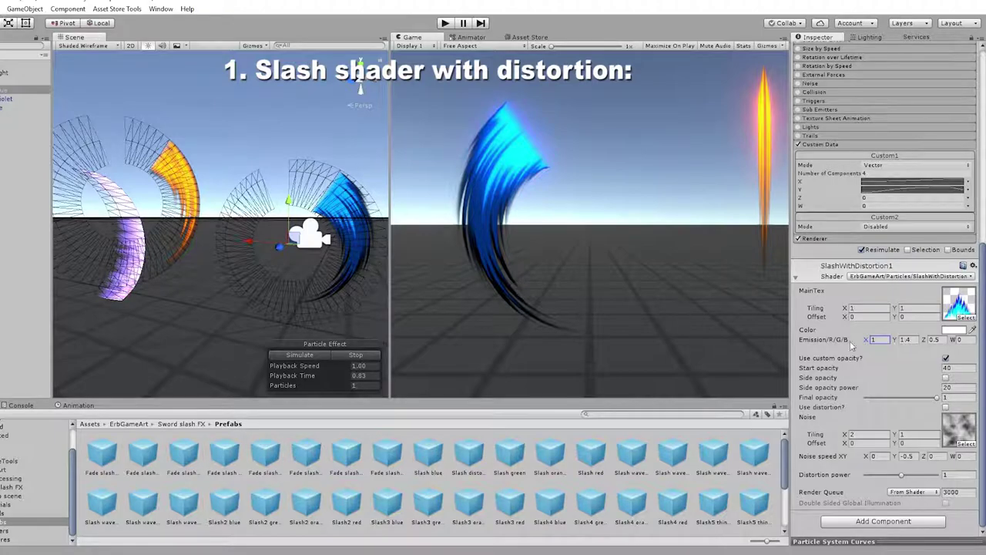
{"action": "left_click", "coordinate": [945, 407]}
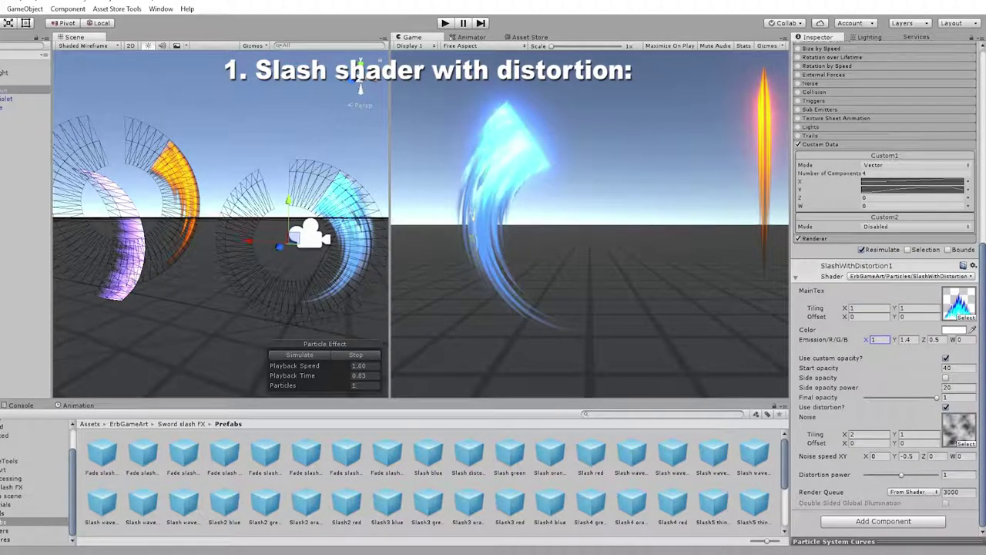
{"action": "left_click", "coordinate": [15, 243]}
- Drop the Fade slash green prefab into the Hierarchy, replay it, and expand its Renderer and Custom Data modules
{"action": "left_click_drag", "start_coordinate": [143, 453], "coordinate": [23, 276]}
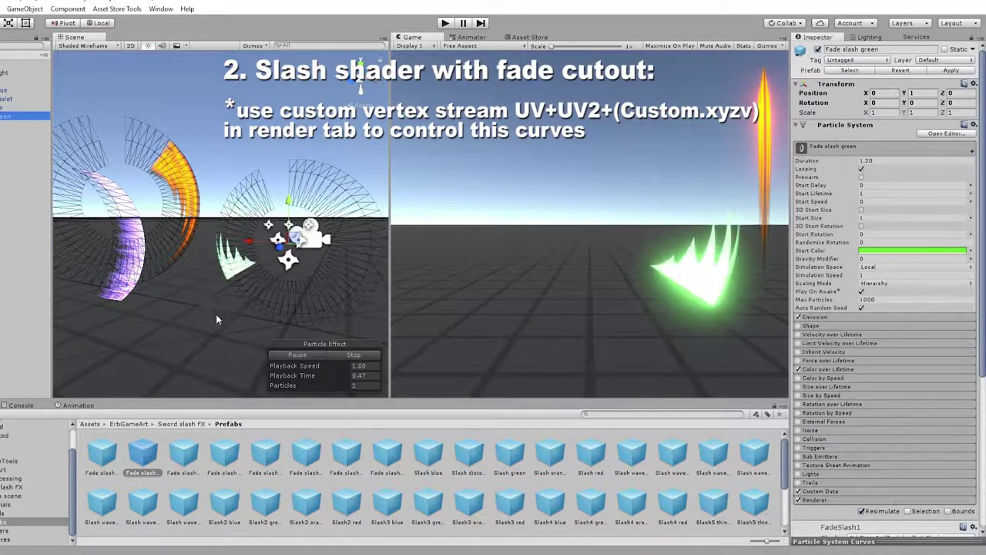
{"action": "left_click", "coordinate": [321, 355]}
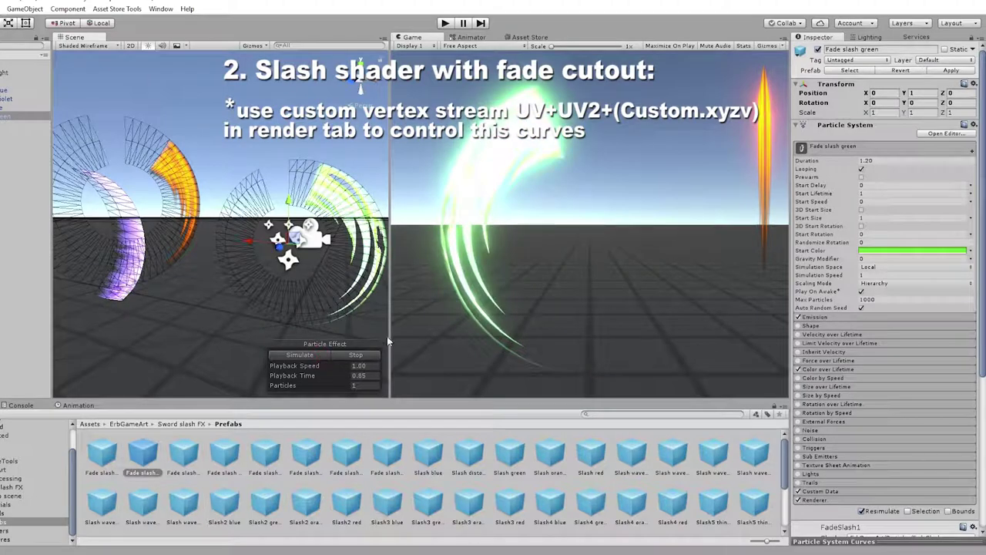
{"action": "scroll", "coordinate": [833, 413], "scroll_direction": "down", "scroll_amount": 3}
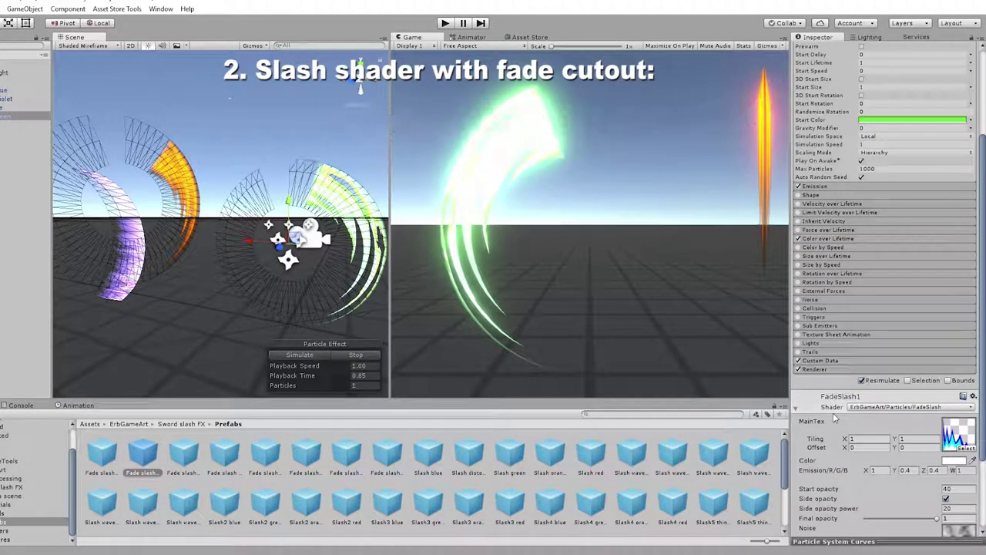
{"action": "scroll", "coordinate": [833, 412], "scroll_direction": "down", "scroll_amount": 3}
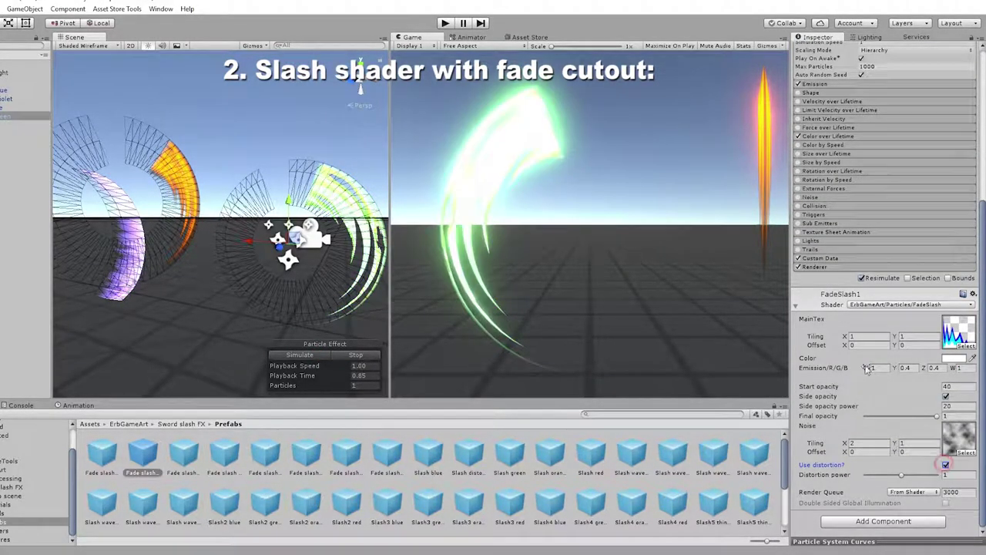
{"action": "scroll", "coordinate": [855, 357], "scroll_direction": "up", "scroll_amount": 3}
{"action": "left_click", "coordinate": [814, 365]}
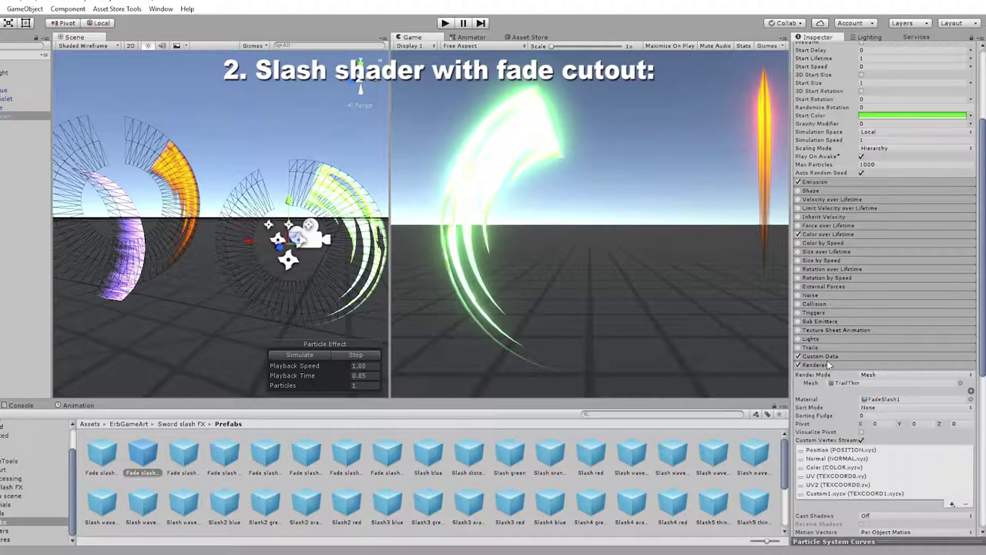
{"action": "left_click", "coordinate": [821, 357]}
{"action": "scroll", "coordinate": [828, 359], "scroll_direction": "down", "scroll_amount": 2}
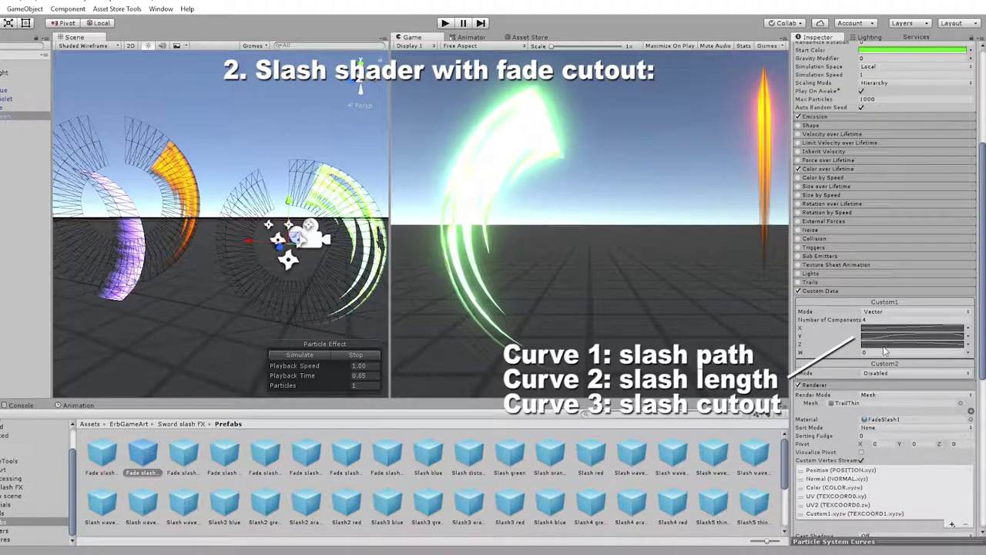
- Make Custom1's Z curve a flat constant line, lower then slightly raise it, and collapse the curves
{"action": "left_click", "coordinate": [884, 346]}
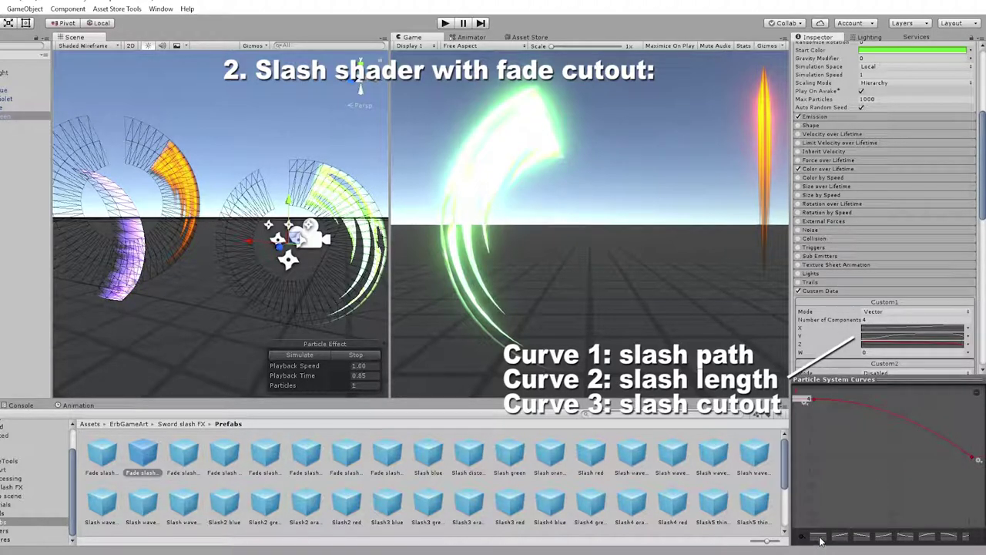
{"action": "left_click", "coordinate": [821, 540]}
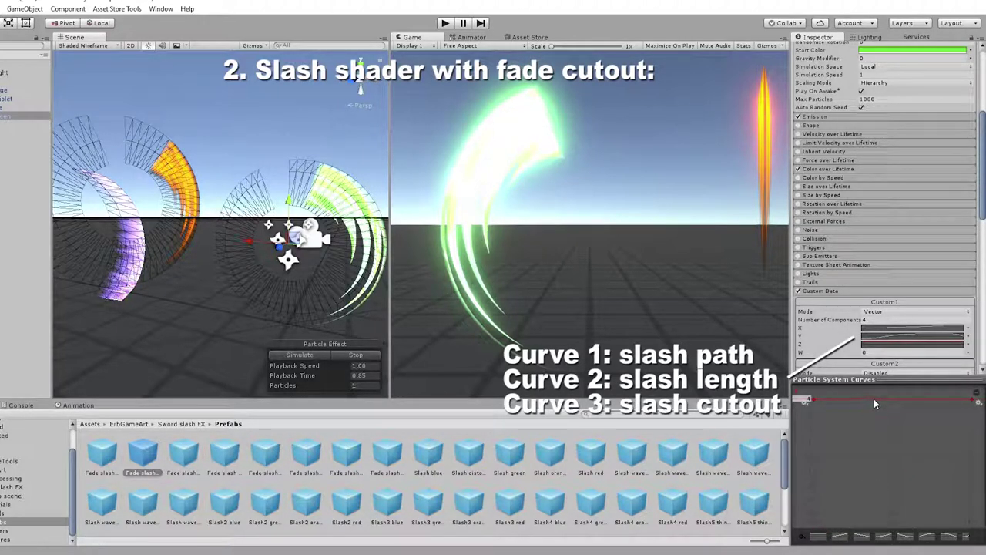
{"action": "left_click_drag", "start_coordinate": [874, 398], "coordinate": [875, 447]}
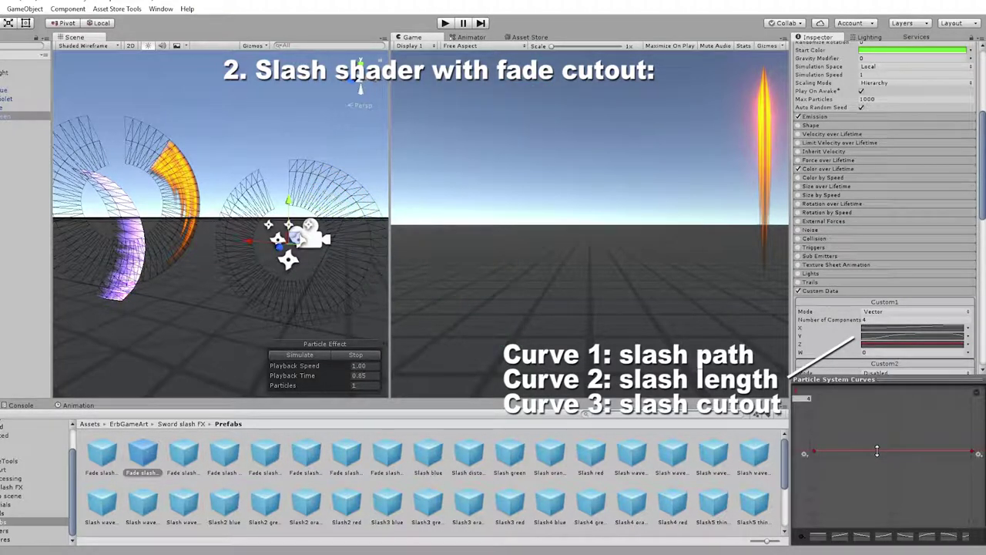
{"action": "left_click_drag", "start_coordinate": [877, 448], "coordinate": [878, 441]}
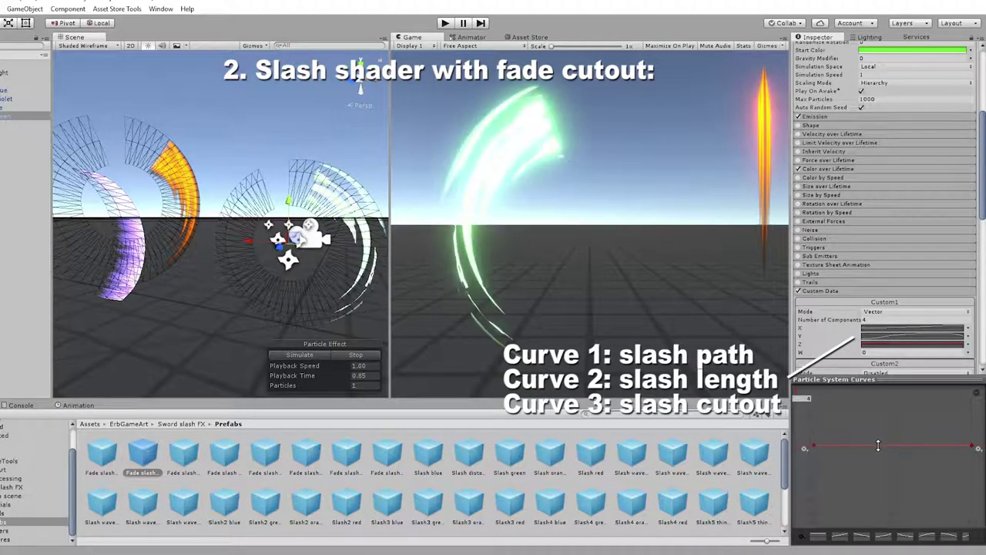
{"action": "left_click", "coordinate": [890, 379]}
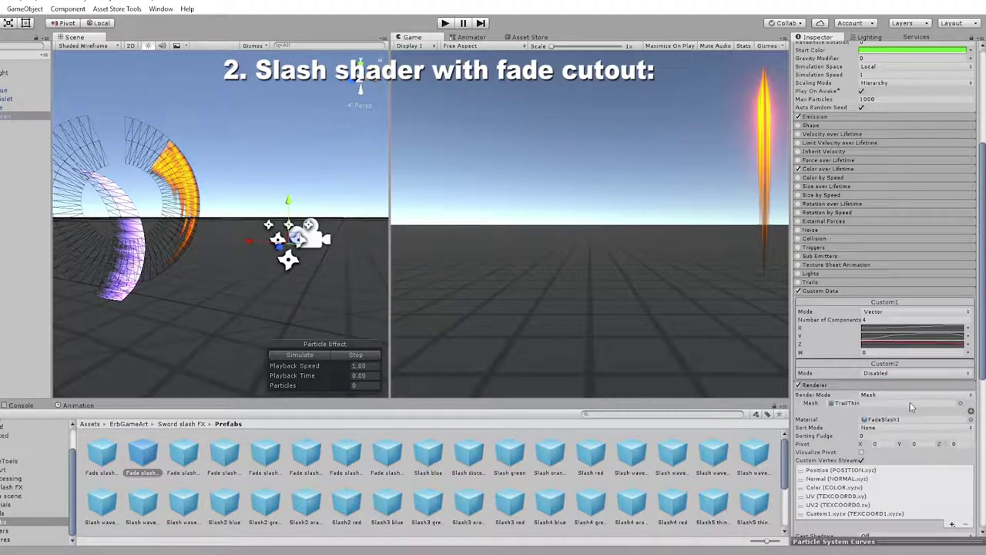